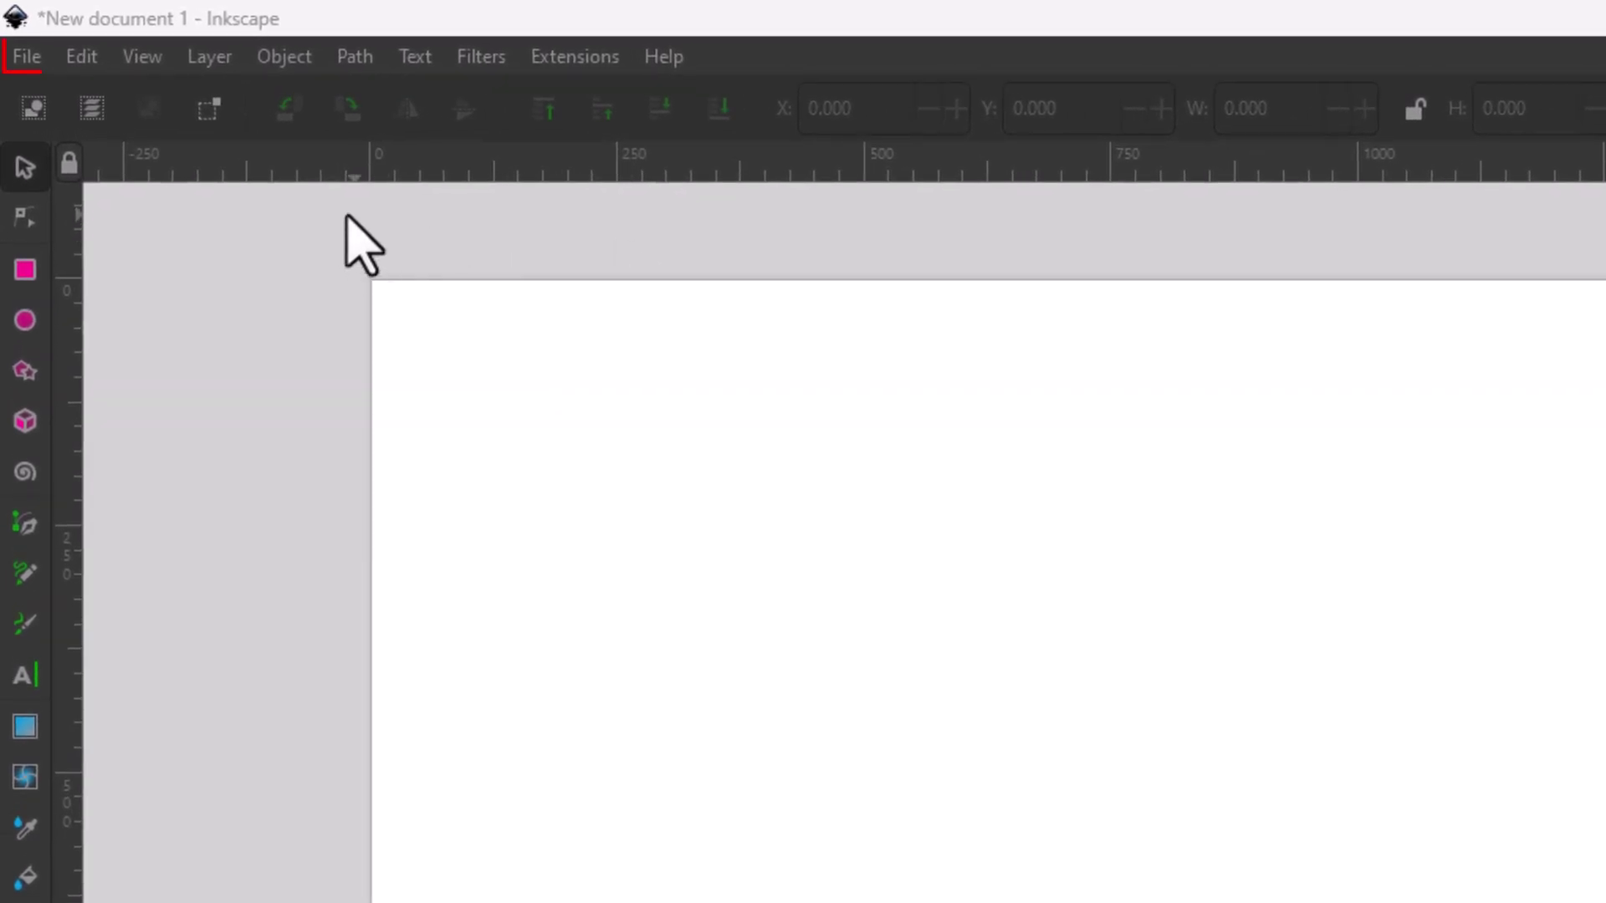
- Open the File menu to reach the document commands
{"action": "left_click", "coordinate": [25, 58]}
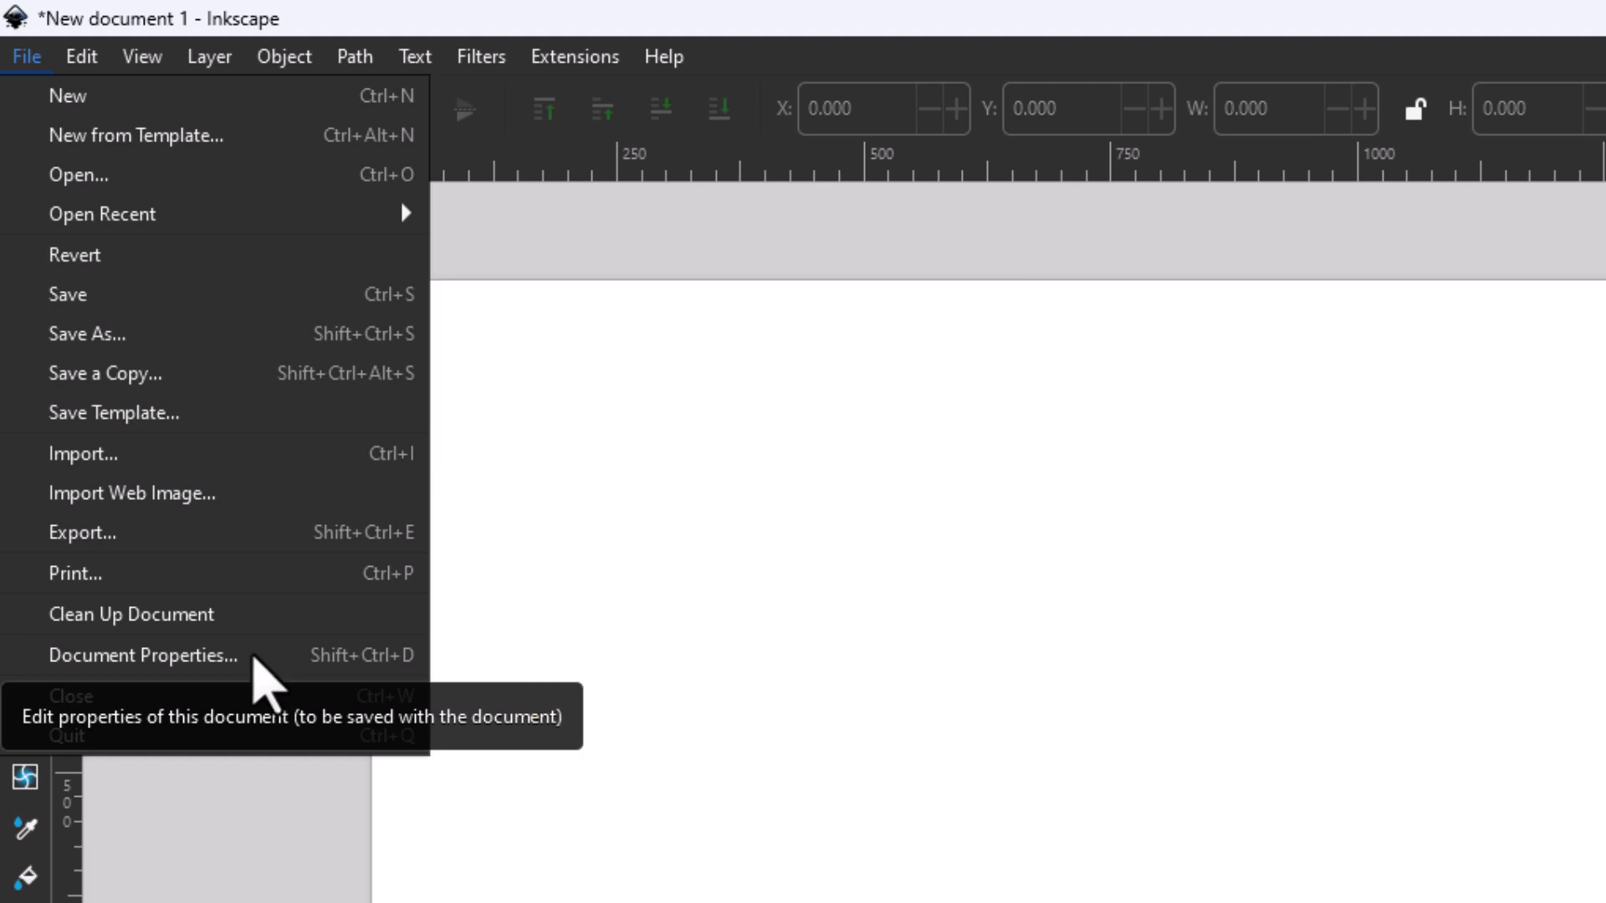
- In Document Properties, set both display units and page format units to mm
{"action": "left_click", "coordinate": [258, 657]}
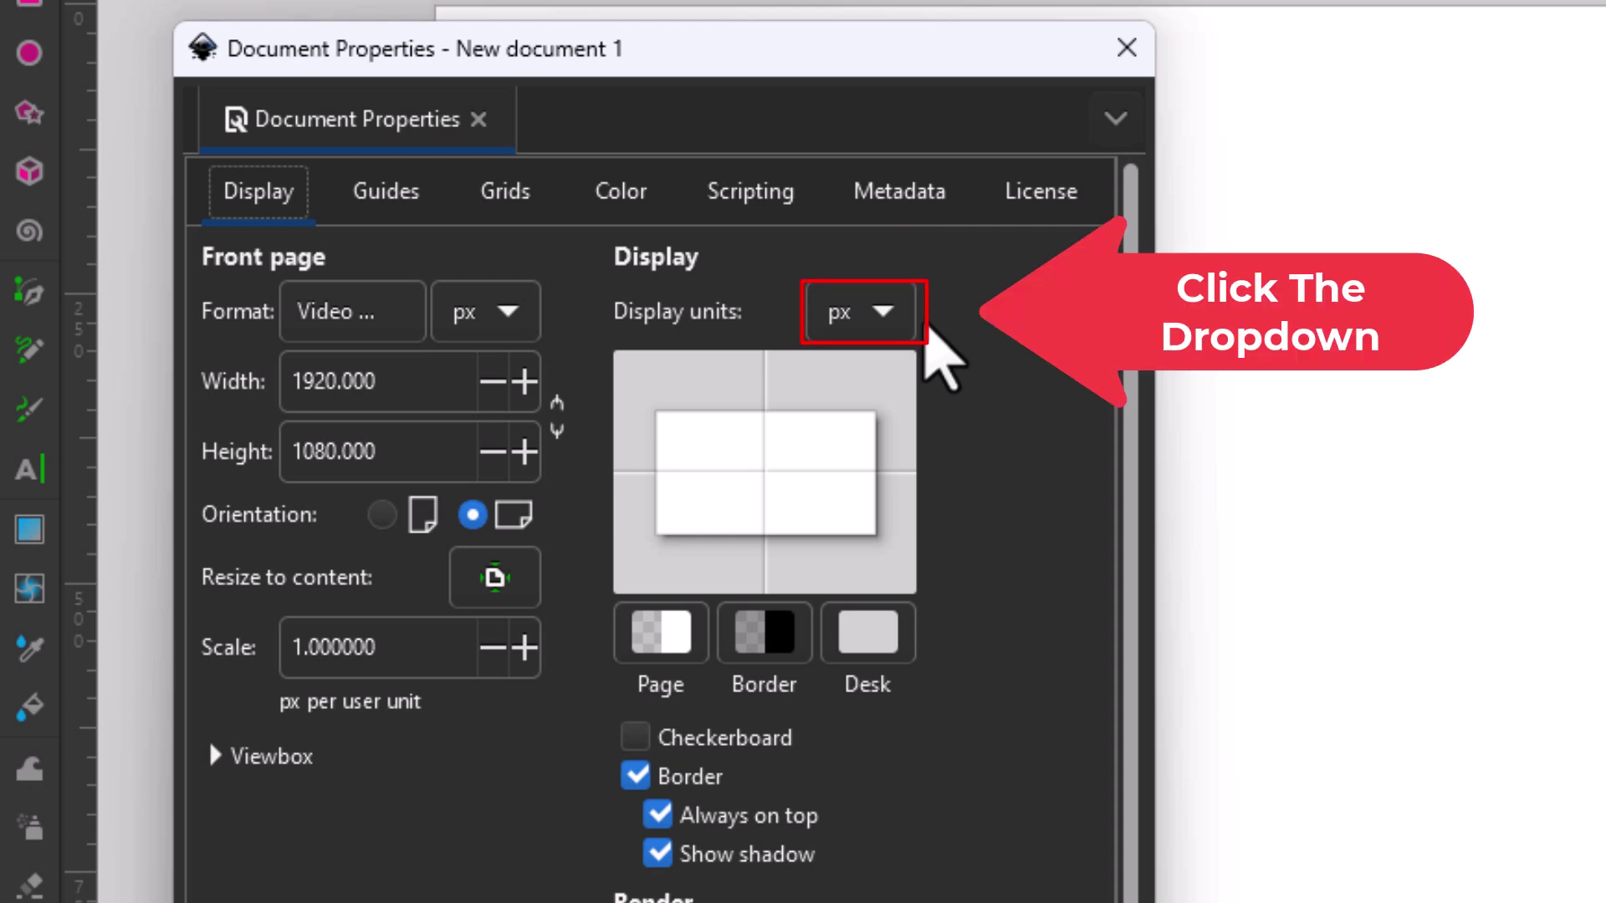
{"action": "left_click", "coordinate": [878, 314]}
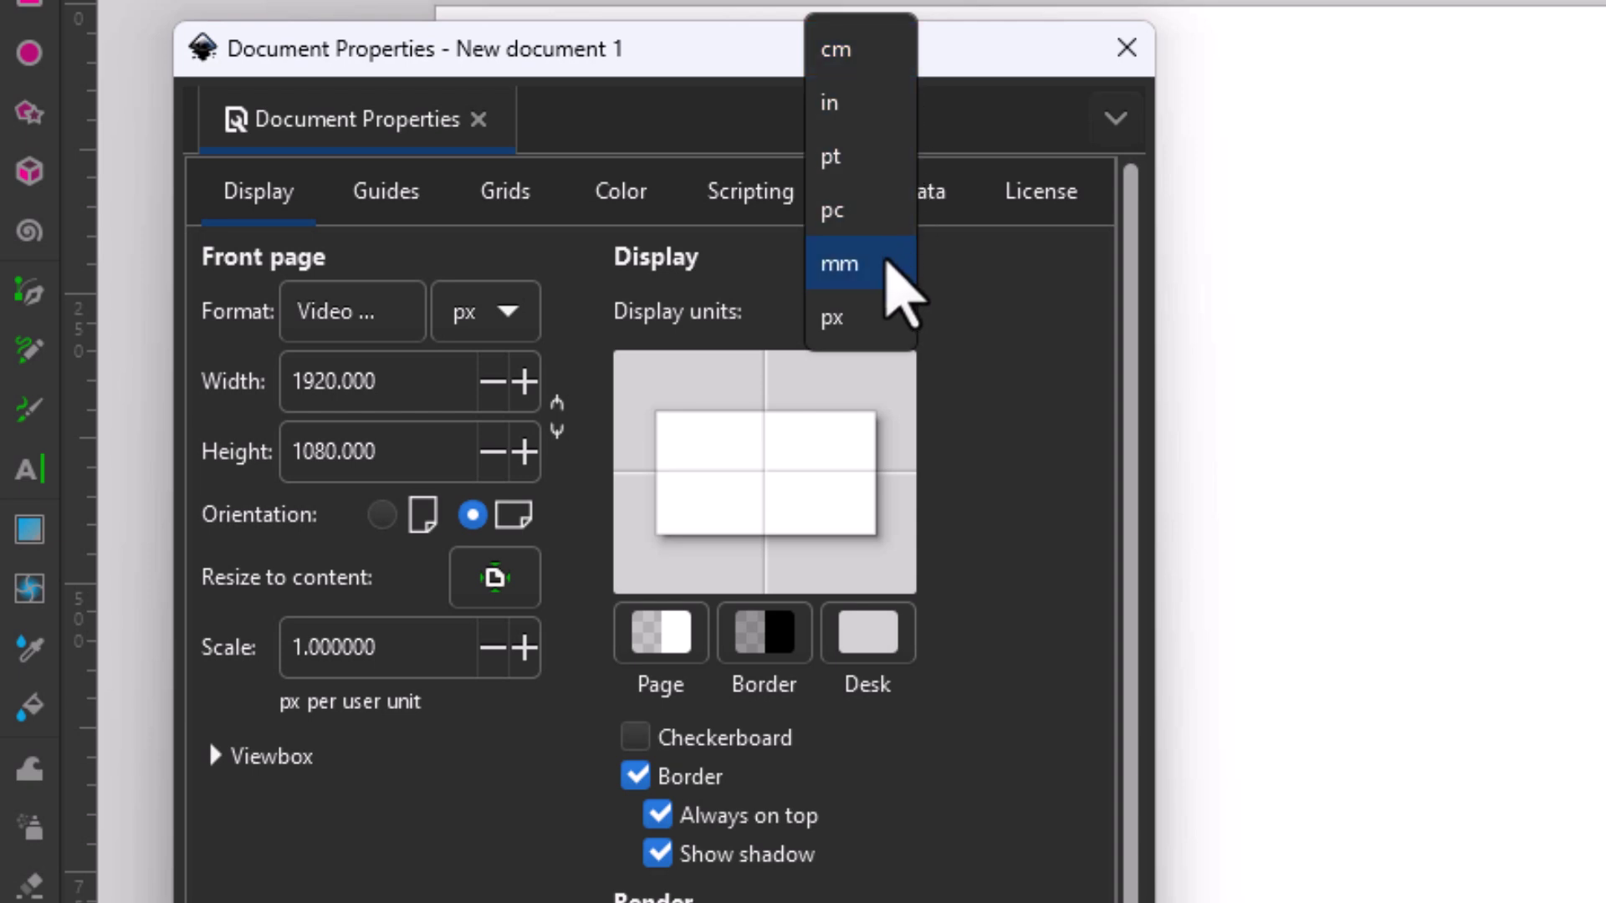
{"action": "left_click", "coordinate": [898, 286]}
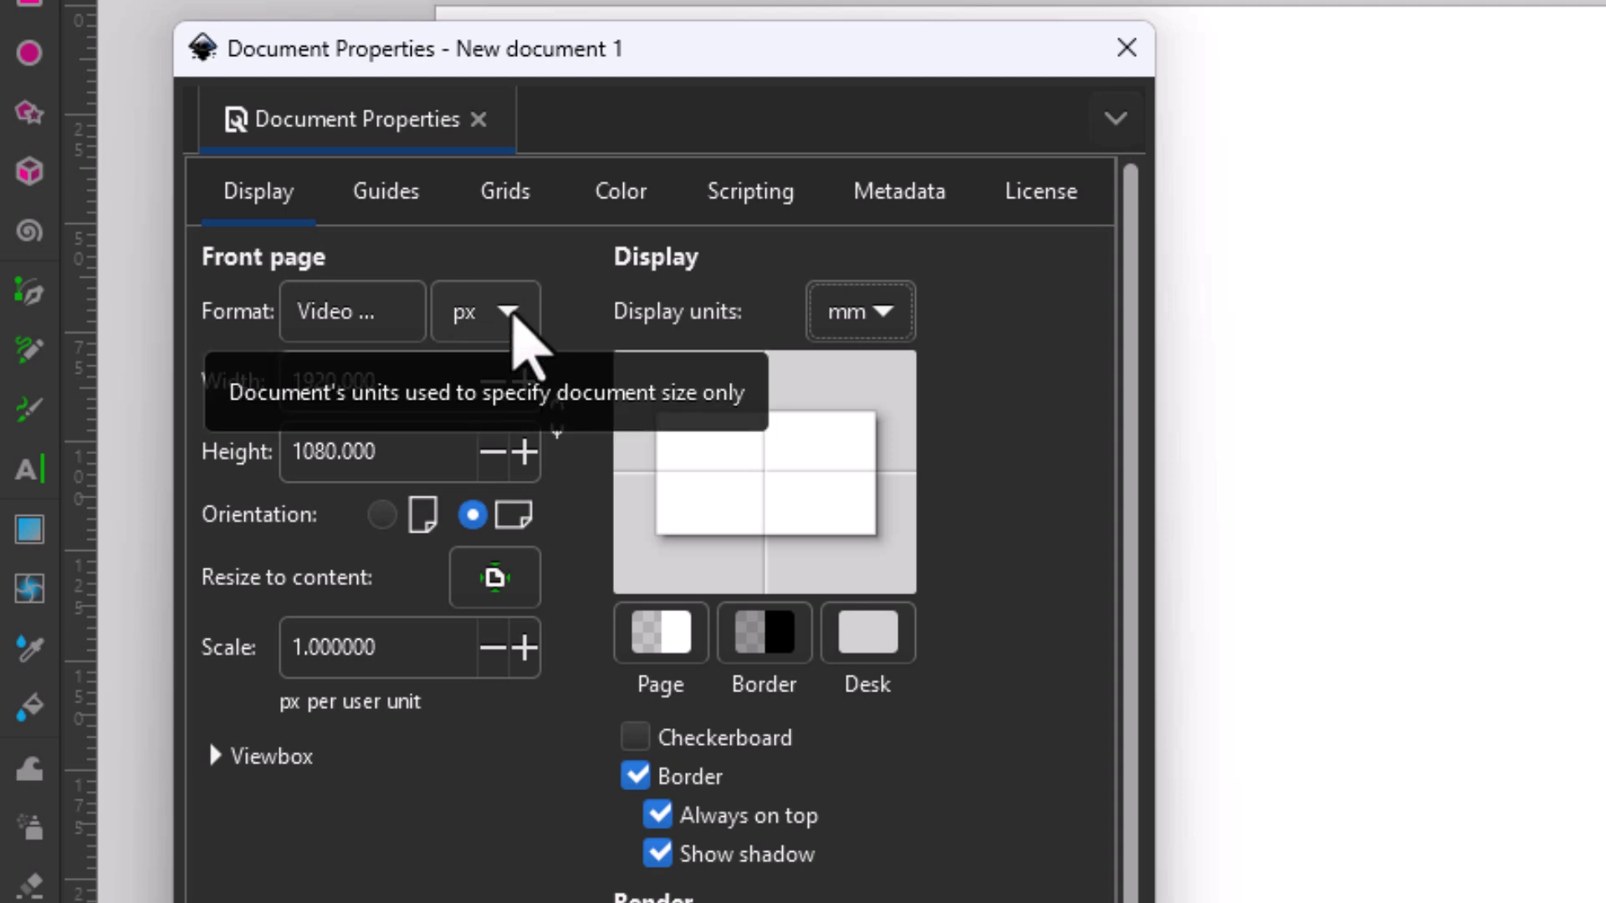
{"action": "left_click", "coordinate": [508, 314]}
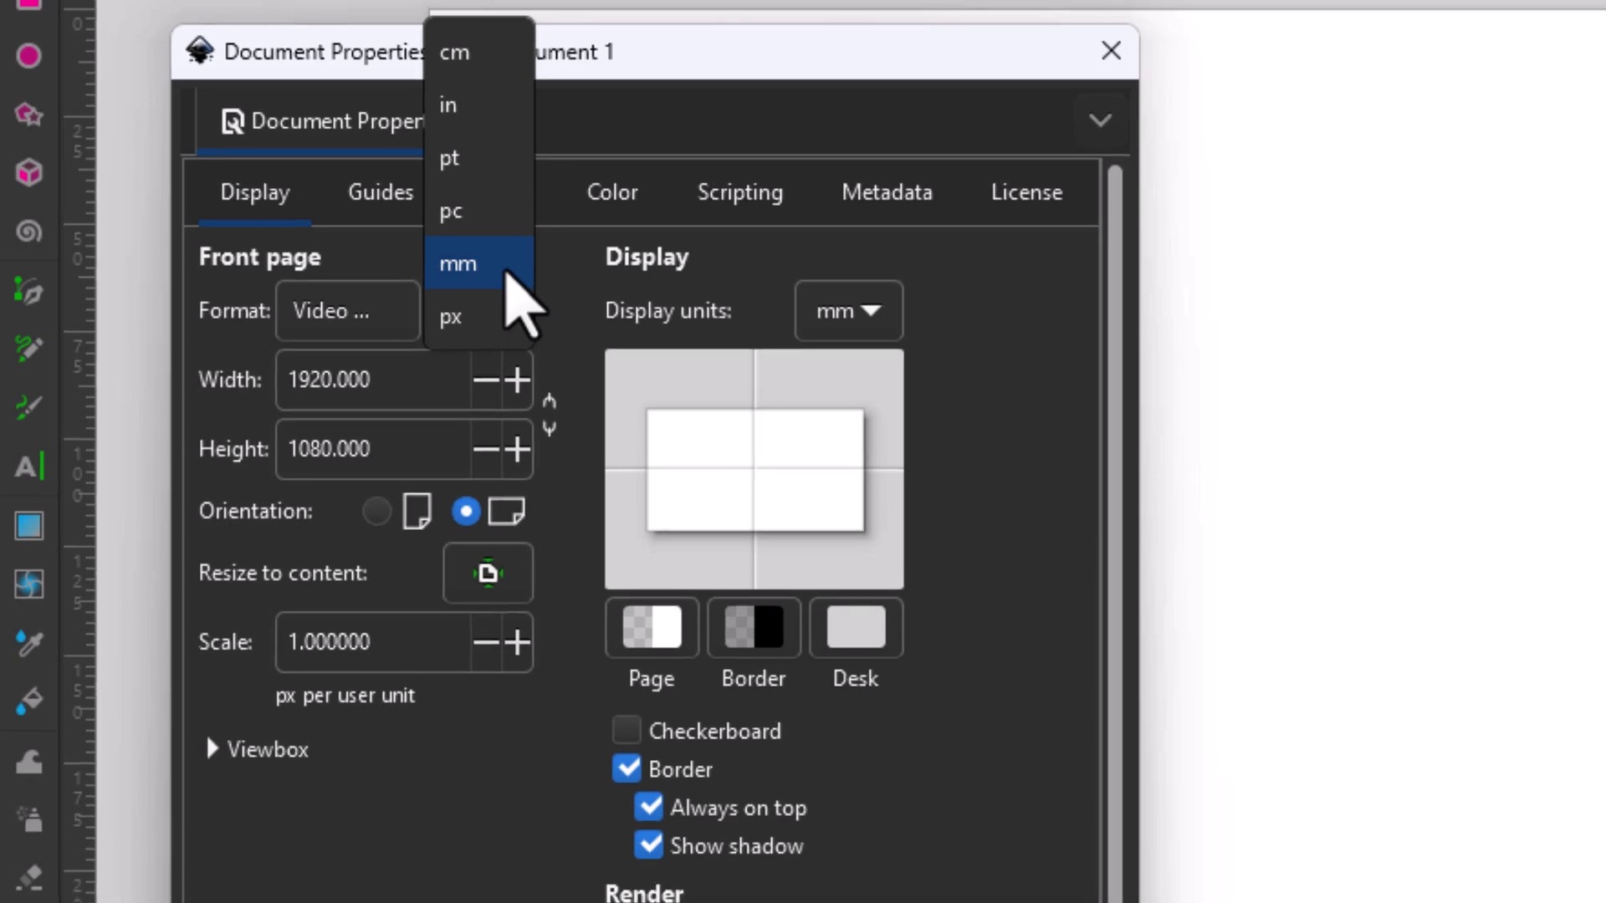
{"action": "left_click", "coordinate": [515, 266]}
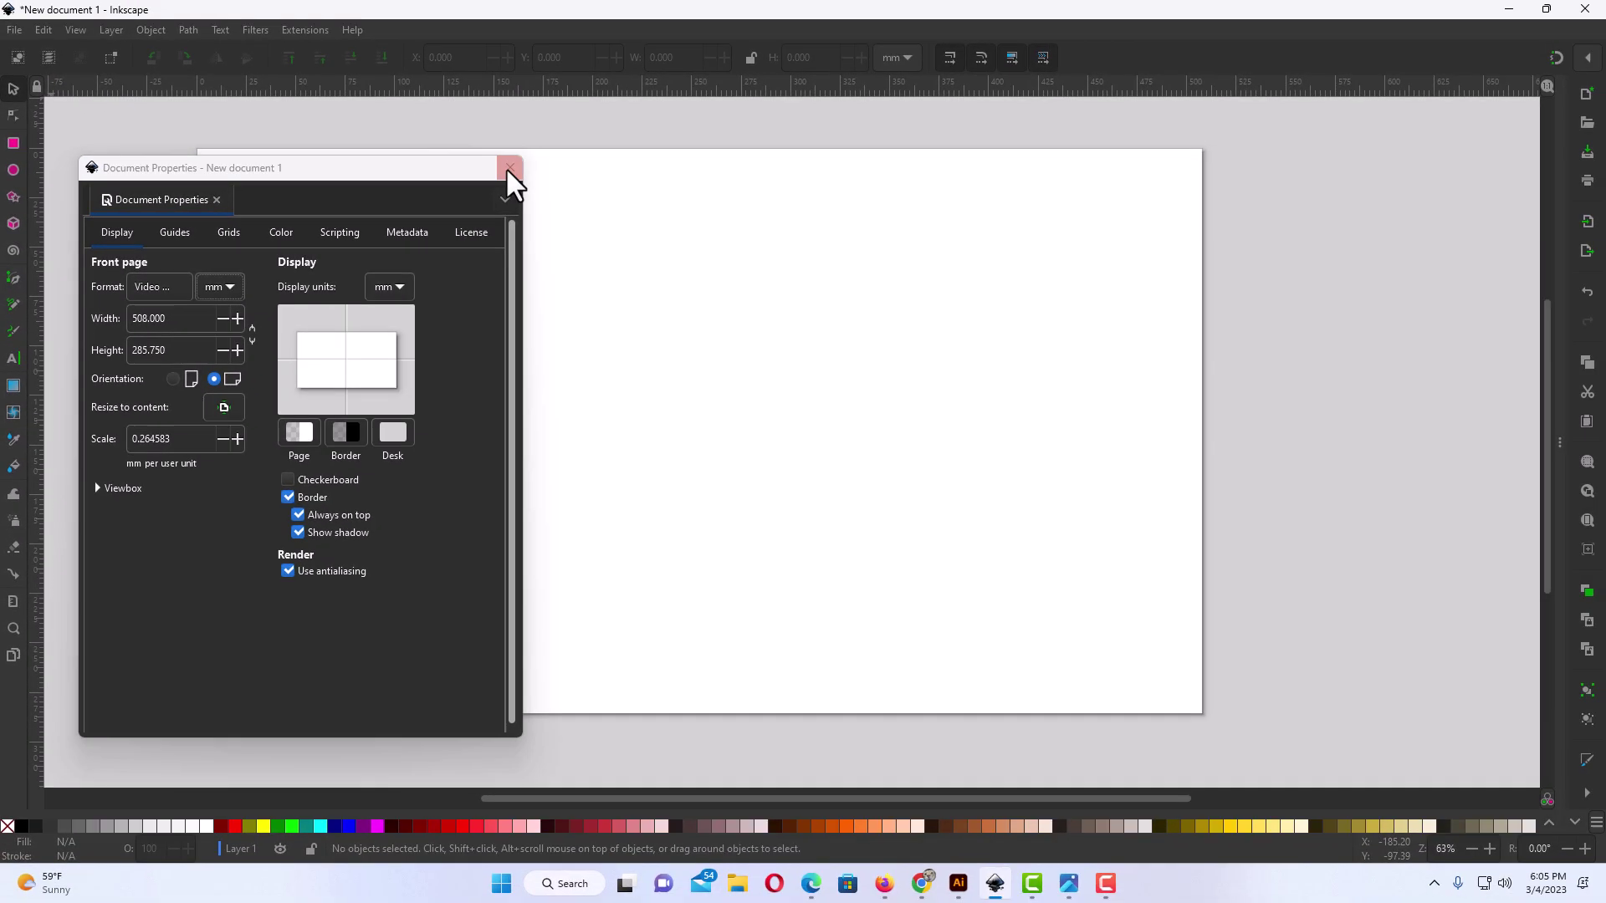
{"action": "left_click", "coordinate": [508, 168]}
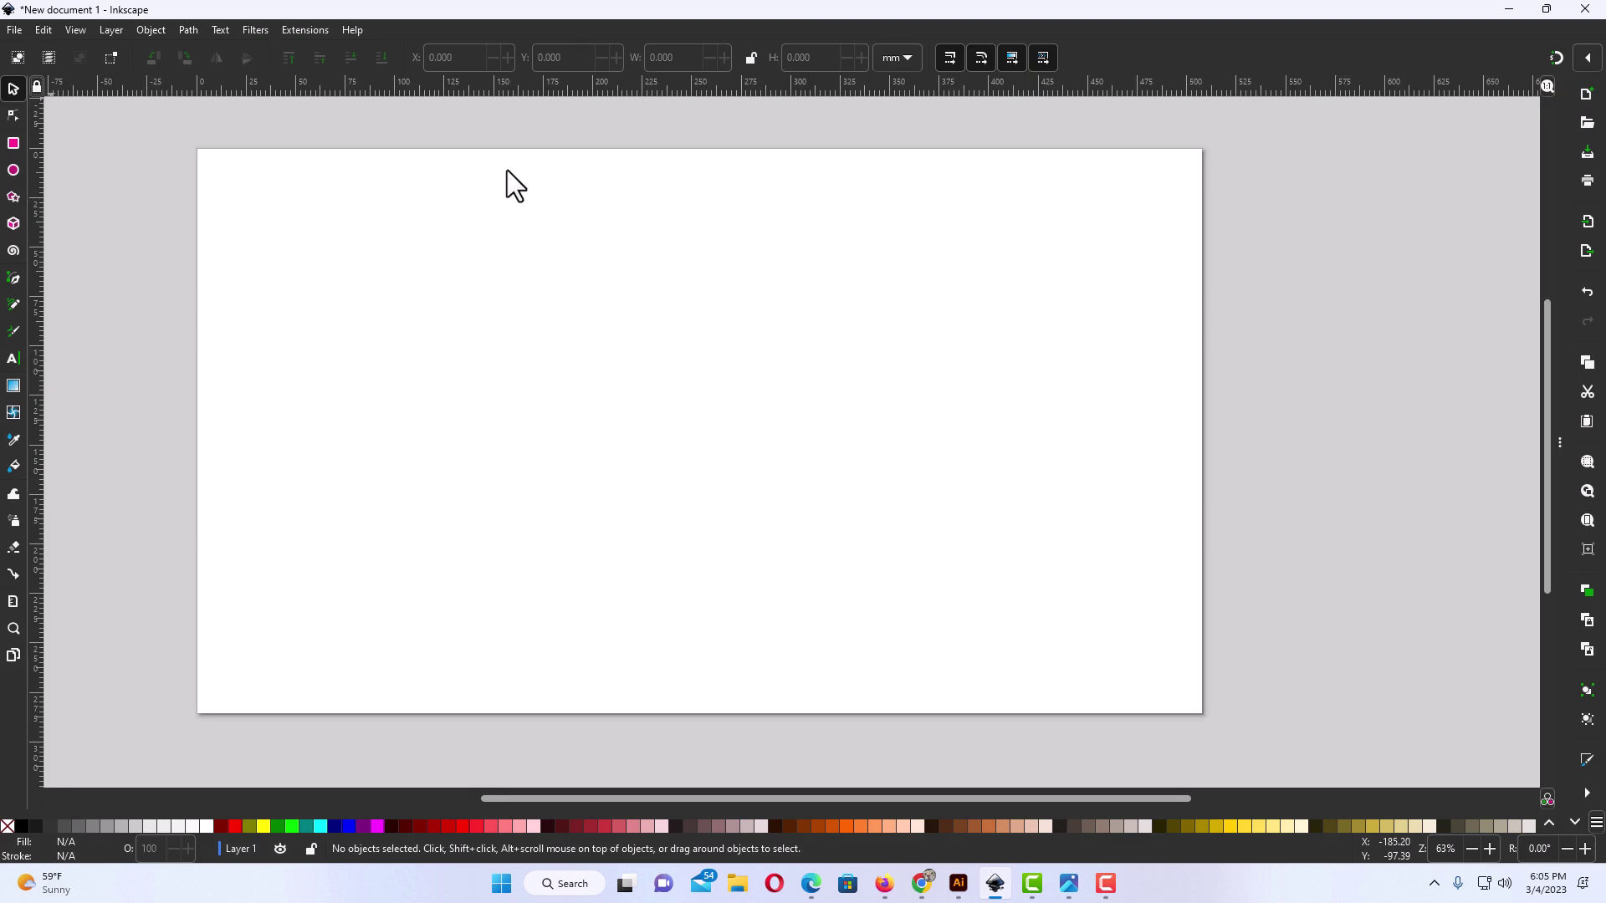